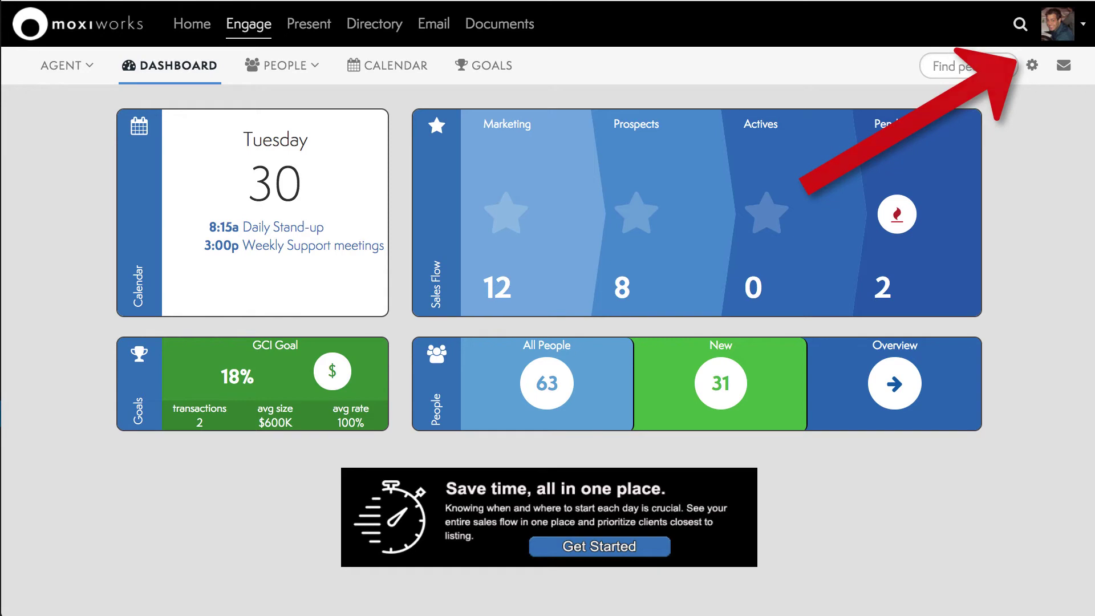
Step: Open the account menu from the user avatar at the top right
left_click(1058, 23)
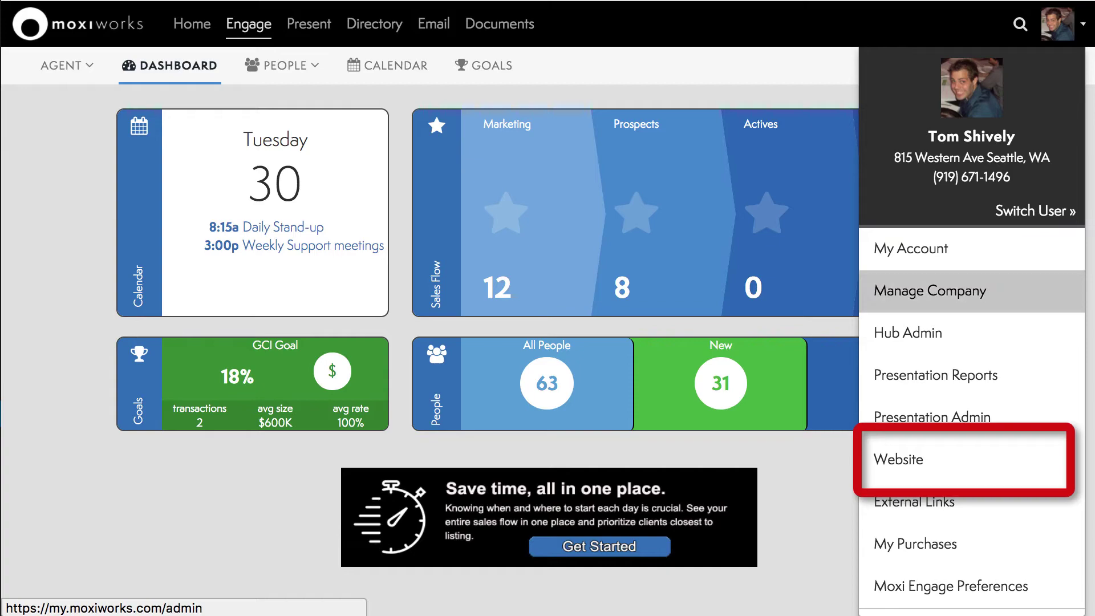
Step: Launch the Agent Website Admin Tool from the Website option
left_click(899, 459)
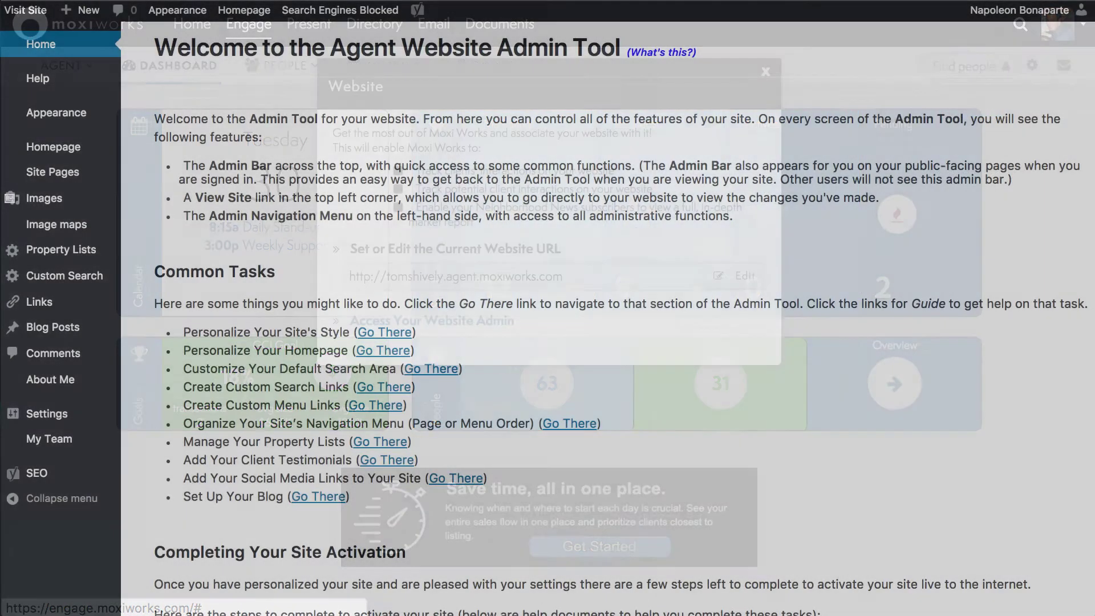